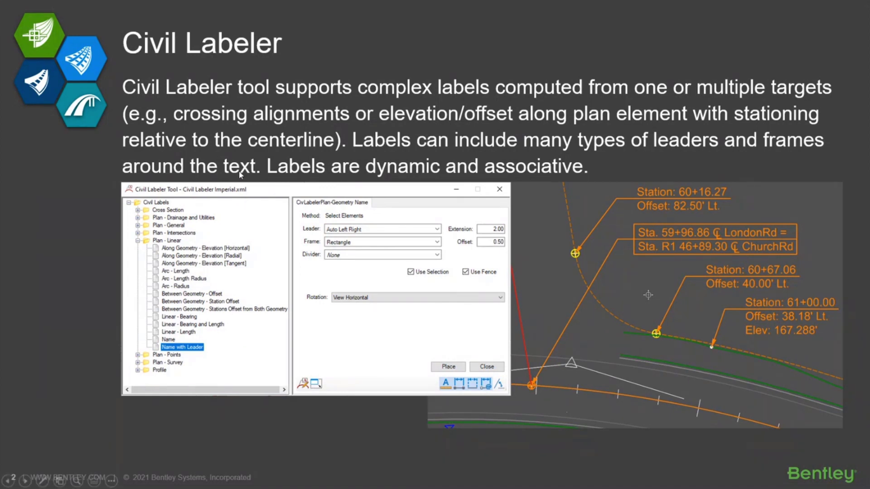
- Advance the PowerPoint slide show past the label storage slide to reach the LondonRd sheet
key(Right)
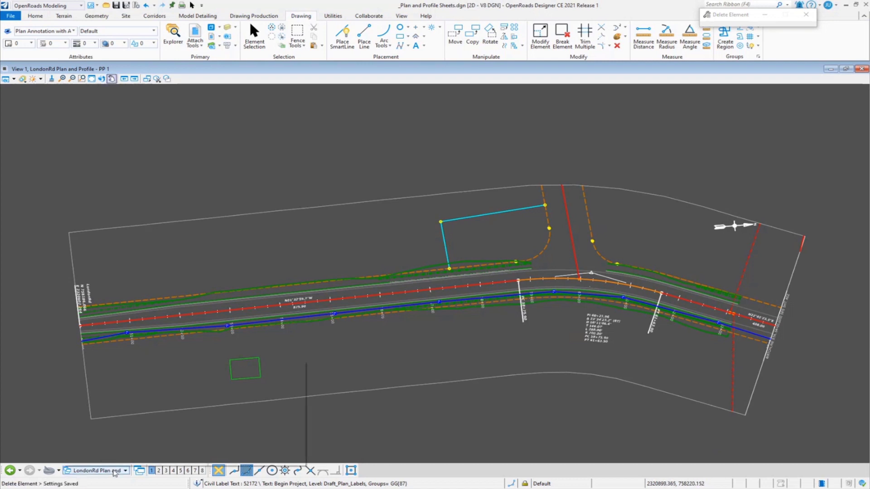
click(96, 471)
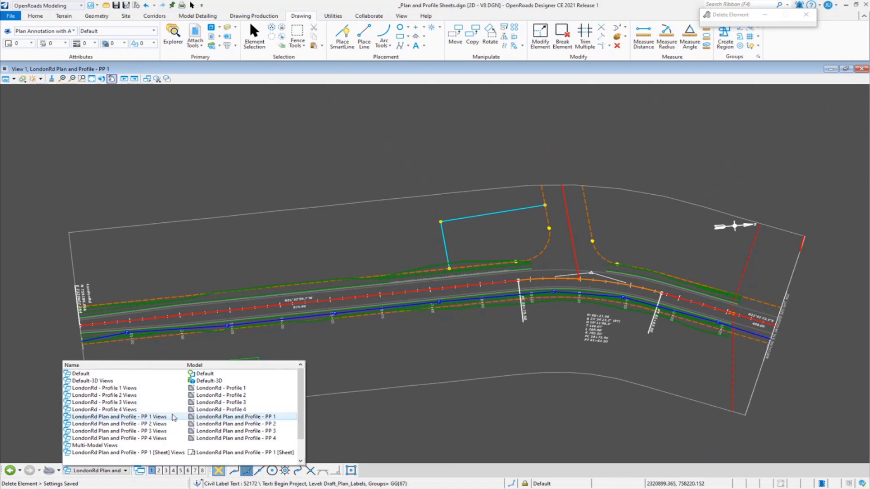
click(174, 417)
mouse_move(401, 312)
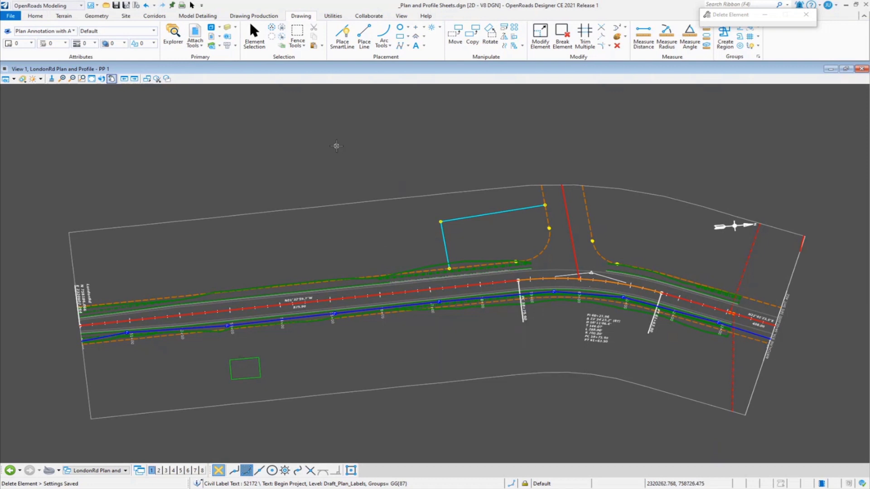
- Launch the Civil Labeler from Drawing Production with the Imperial-Demo library, and shrink its window
click(255, 16)
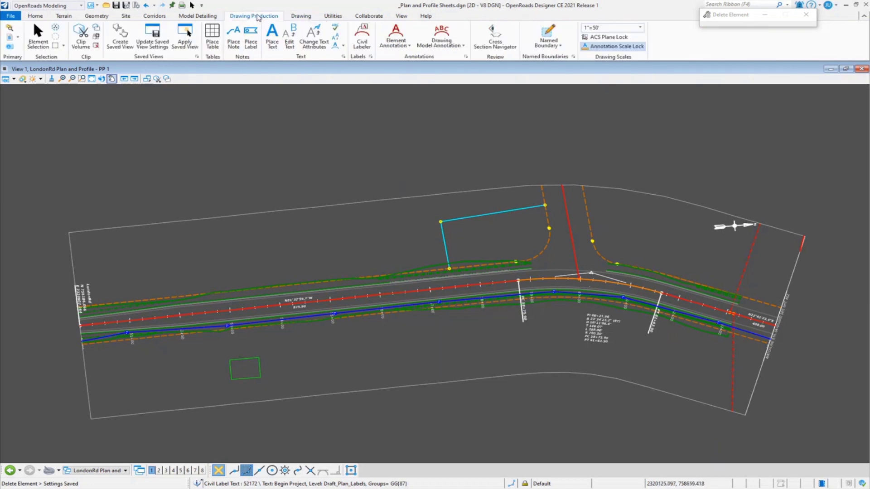
click(362, 44)
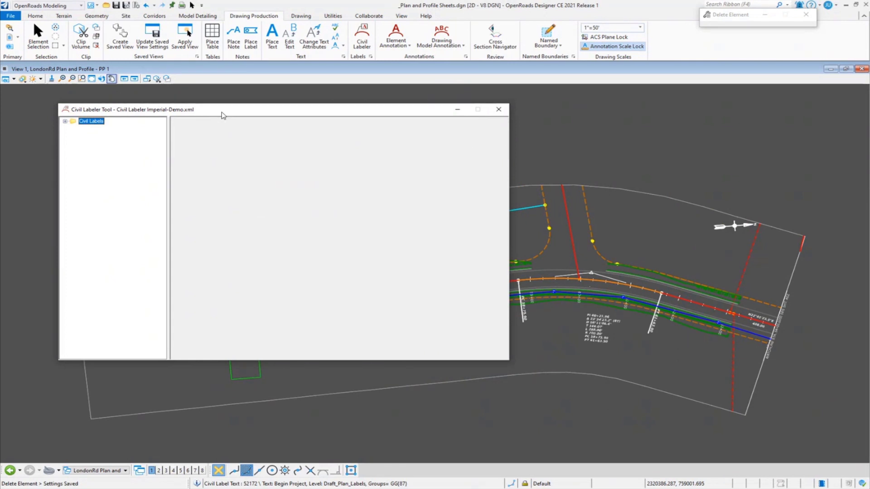
drag(509, 360, 318, 243)
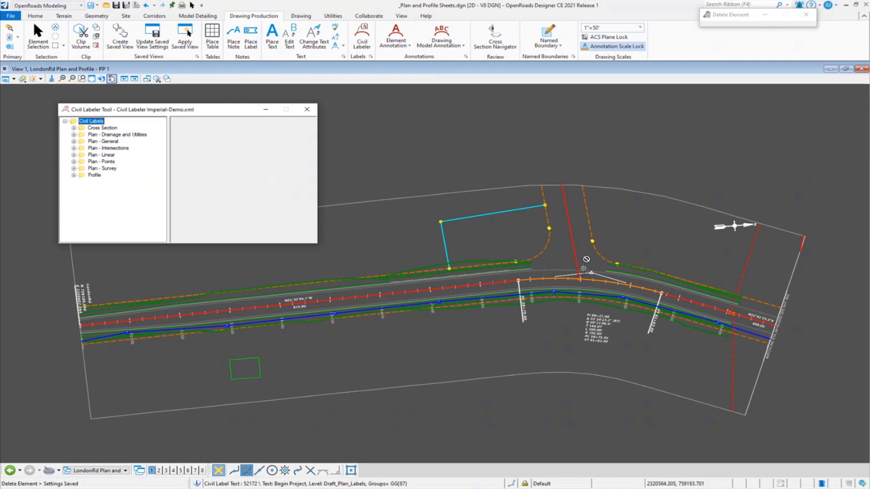
- Select the Plan - Intersections 'Intersecting Geometry - Station (Name)' label and widen the labeler
scroll(583, 268, up, 2)
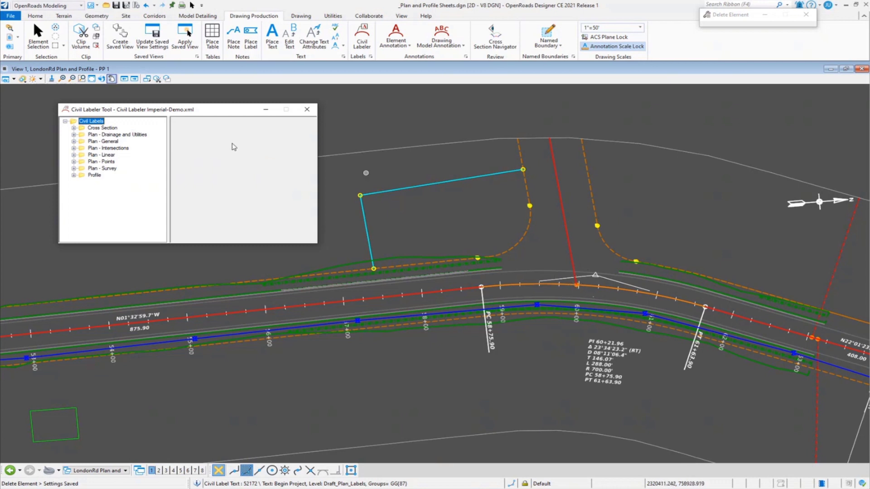
click(74, 148)
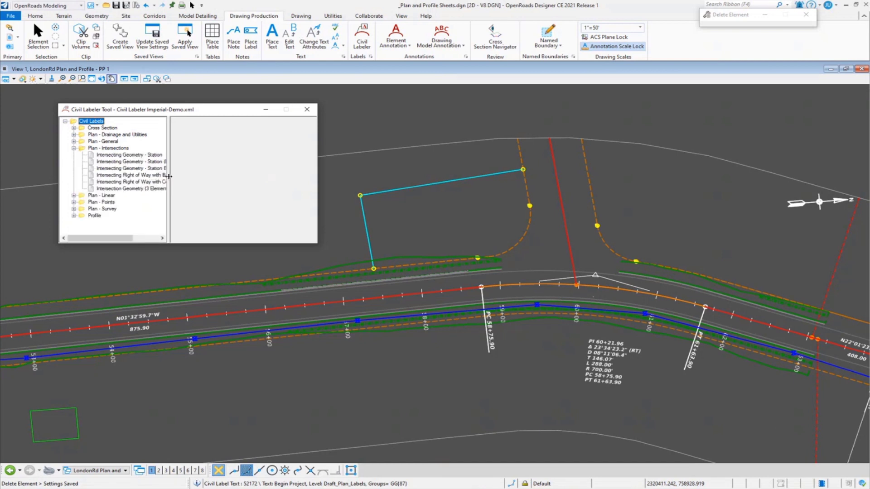
drag(169, 176, 236, 176)
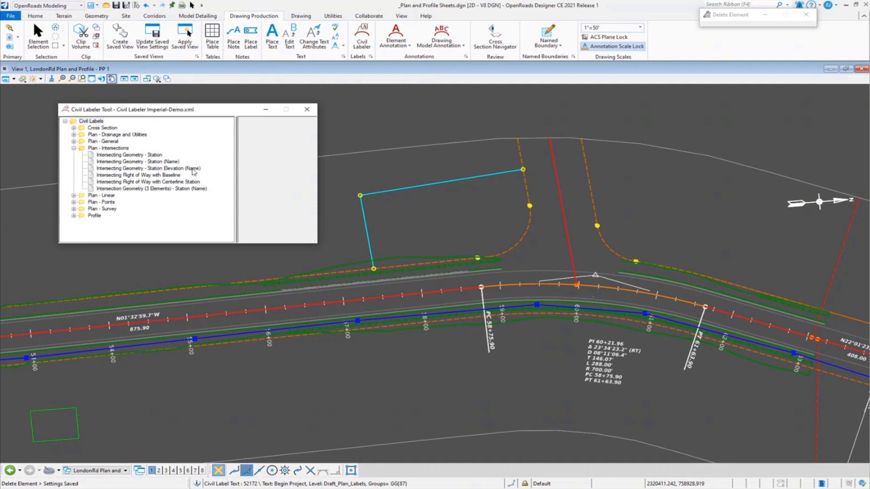
click(127, 162)
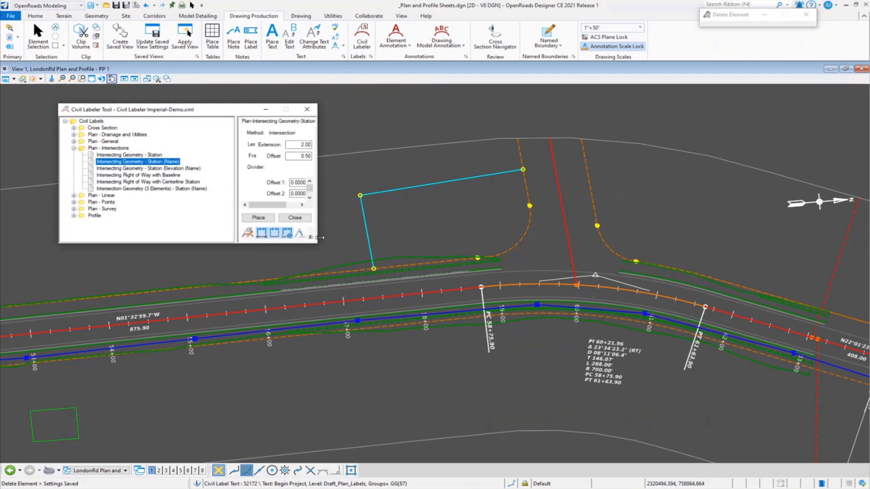
drag(318, 238, 440, 239)
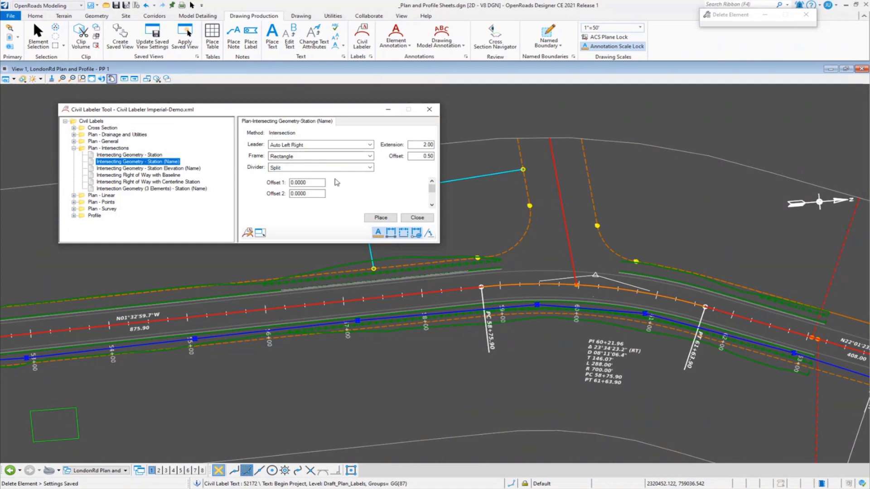
- Place the intersection label 'Sta. 59+96.86 ℄ LondonRd = Sta. R1 46+89.30 ℄ ChurchRd'
click(376, 221)
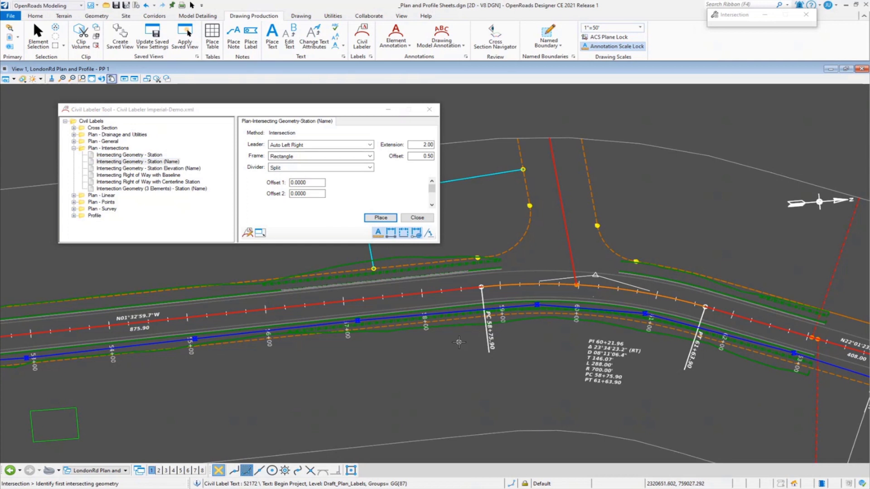
click(528, 284)
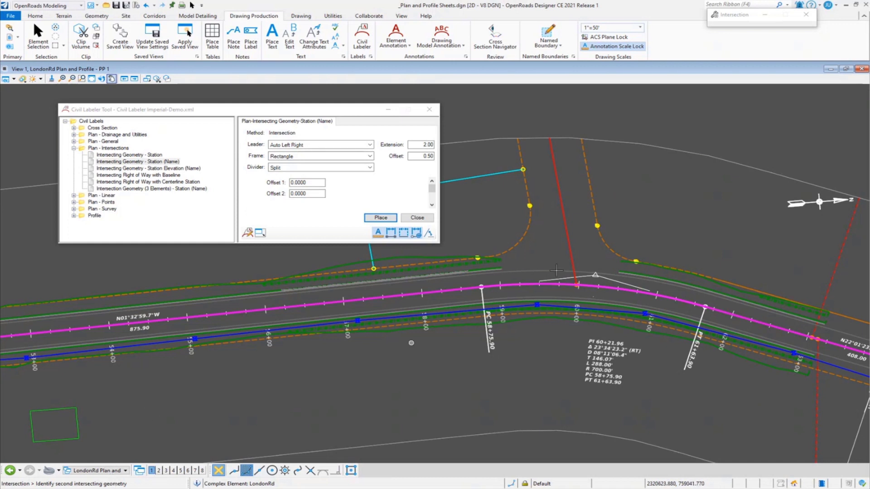
click(568, 238)
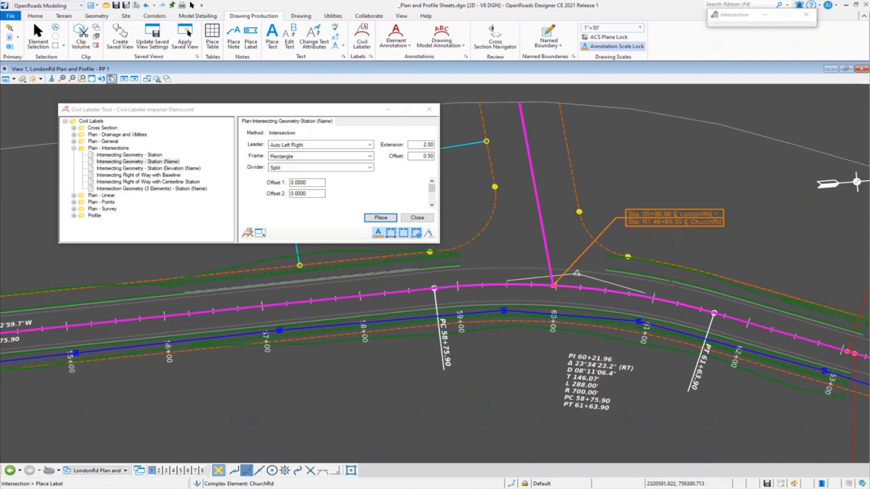
scroll(663, 277, up, 1)
scroll(657, 288, up, 1)
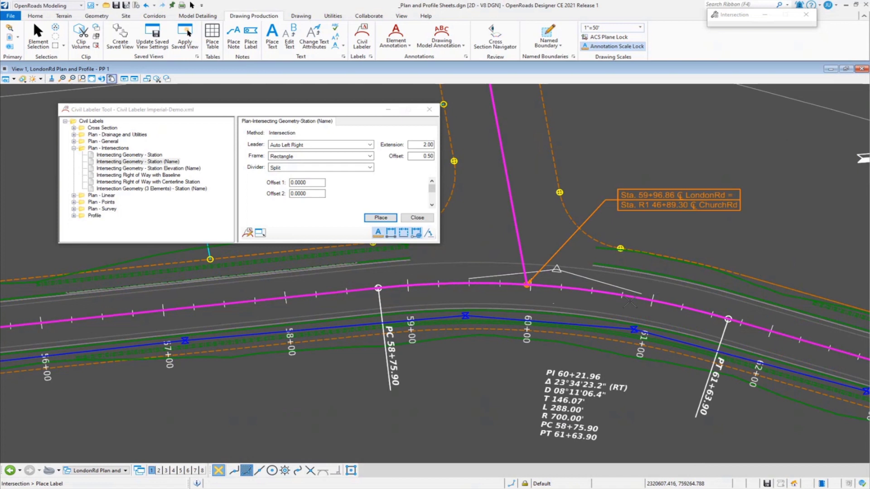
scroll(698, 227, up, 1)
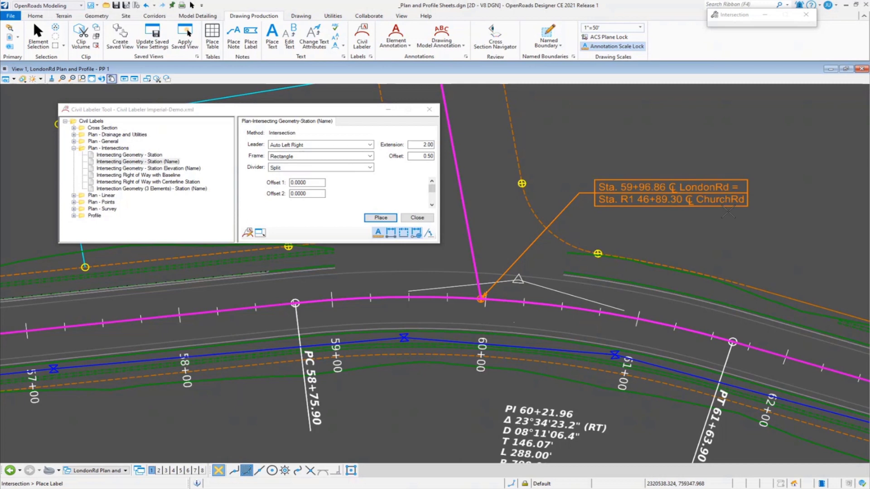
scroll(521, 281, up, 2)
scroll(585, 336, down, 4)
scroll(584, 337, down, 3)
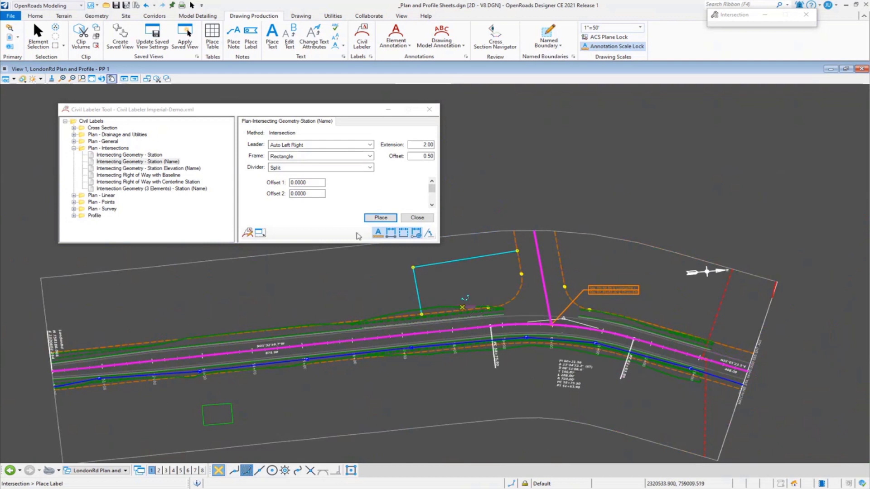
scroll(612, 310, up, 2)
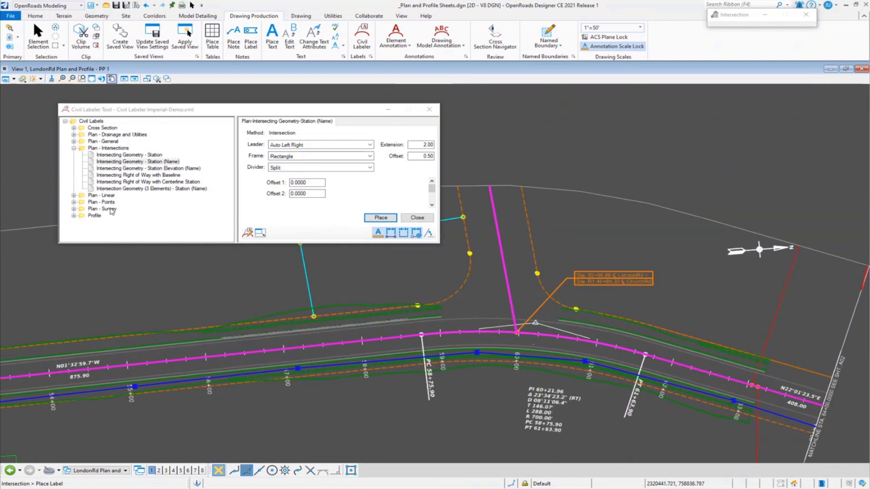
- Choose the plain linear Name label type in the Civil Labeler
click(74, 196)
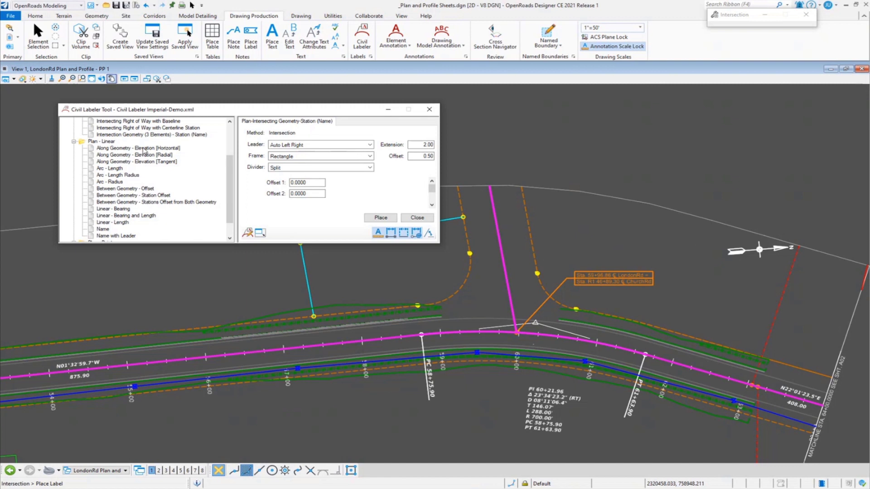
click(103, 230)
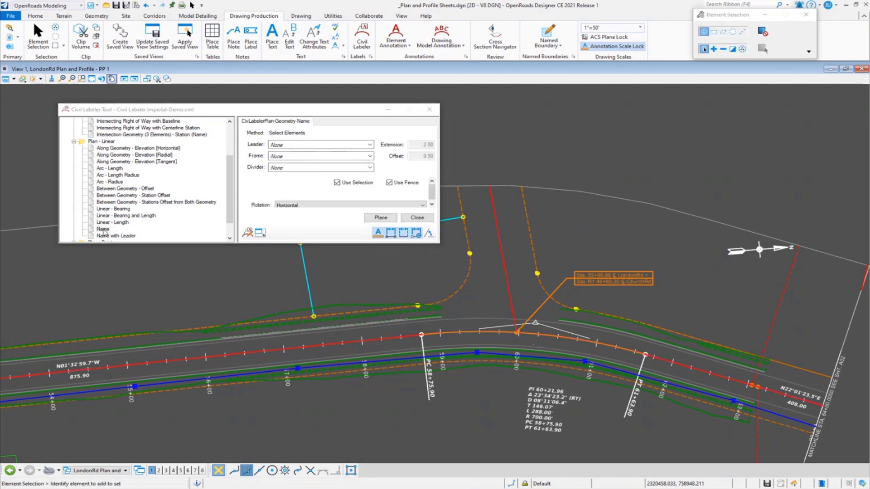
click(253, 207)
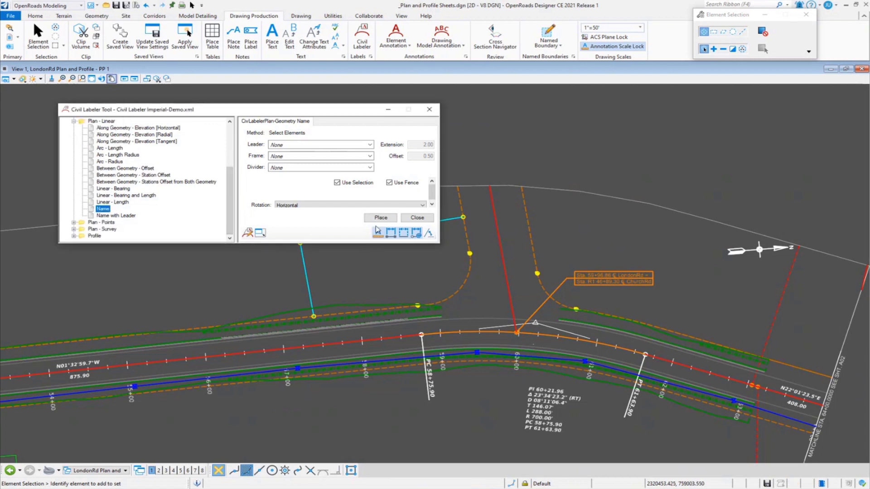
- Place the 'LondonRd' name label with Tangent rotation just above the centerline
click(376, 219)
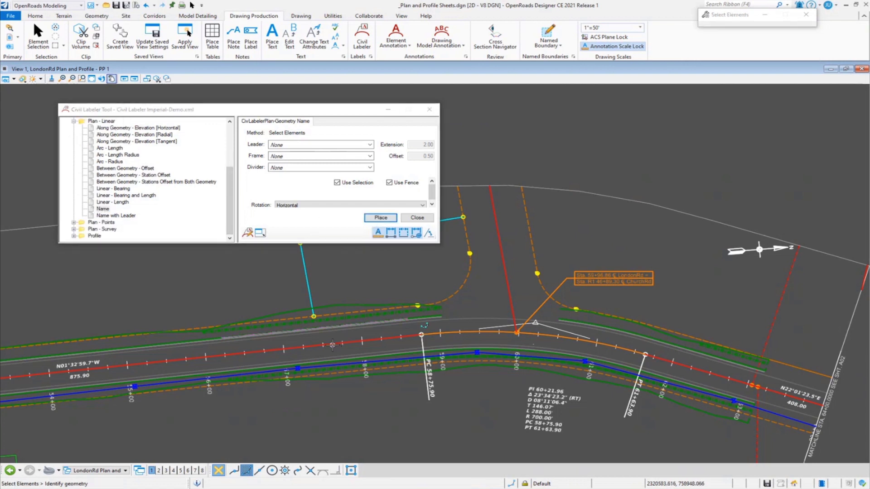
scroll(330, 350, up, 4)
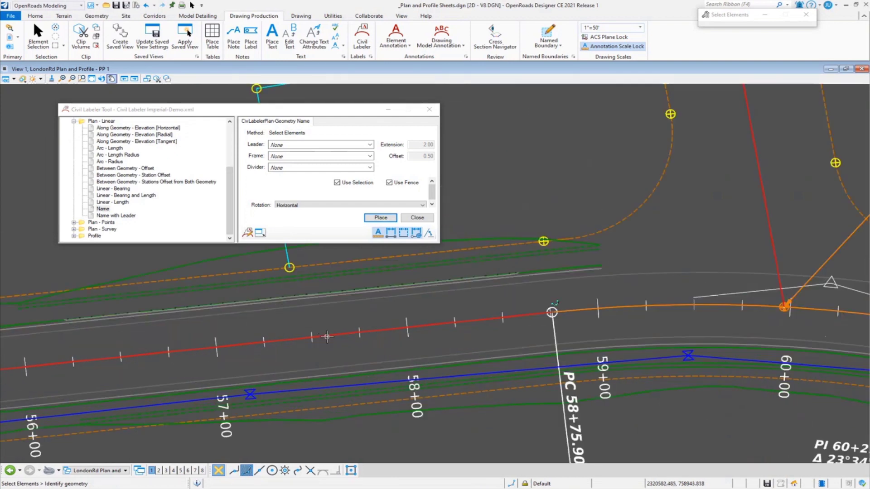
click(327, 337)
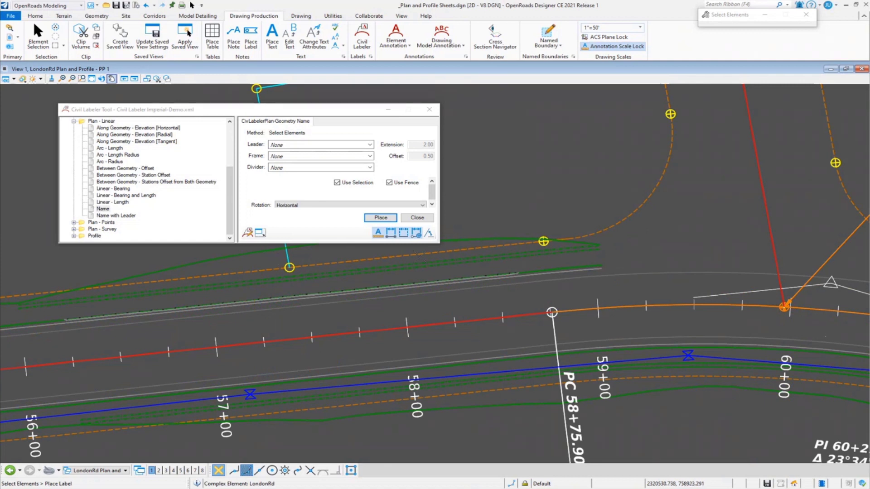
click(358, 203)
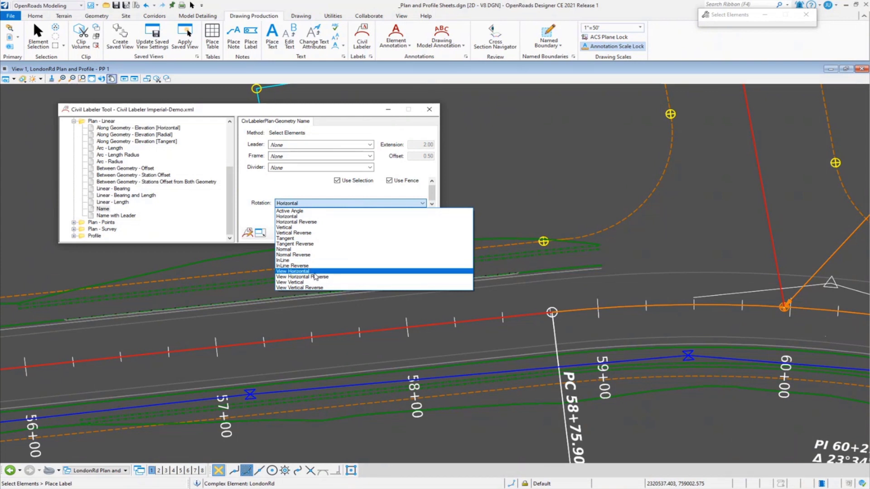
click(314, 273)
click(342, 204)
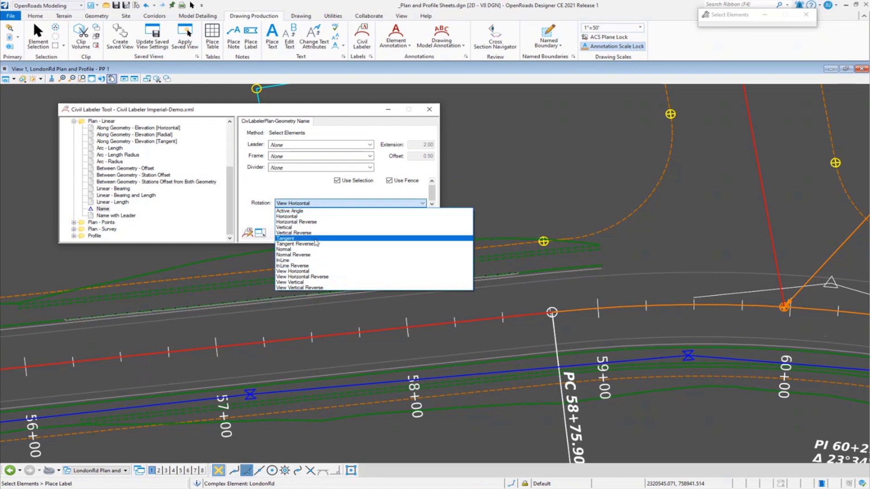
click(290, 239)
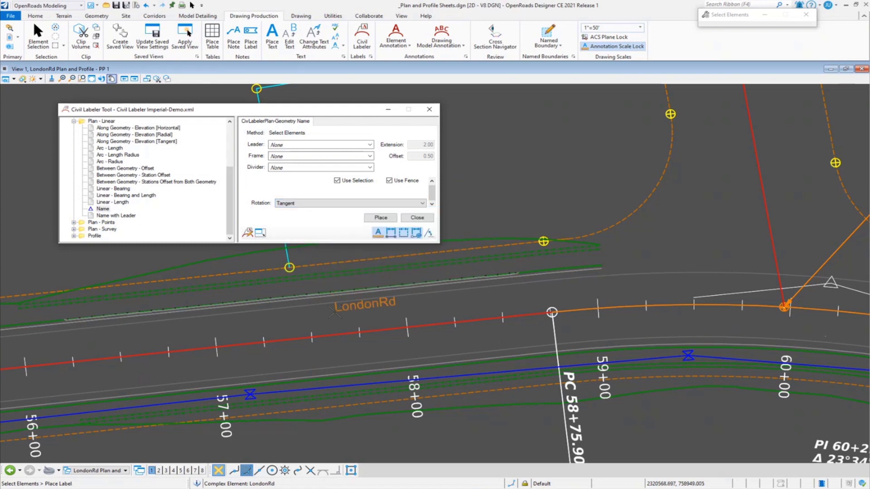
click(340, 326)
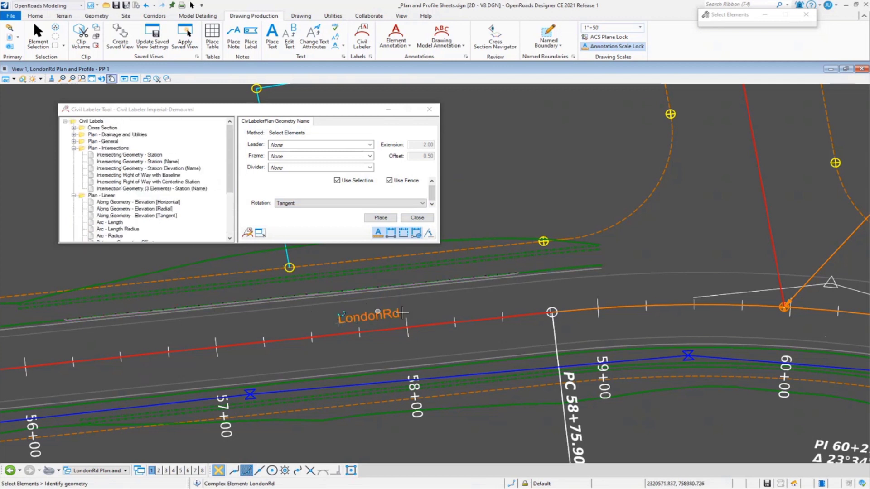
- Place a Plan - General '℄ Construction LondonRd' label along the centerline, left of the name label
click(73, 141)
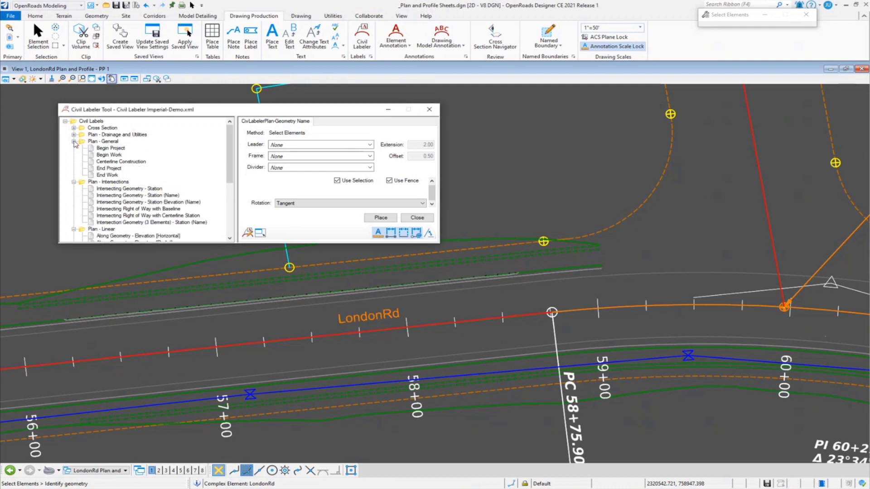
click(115, 162)
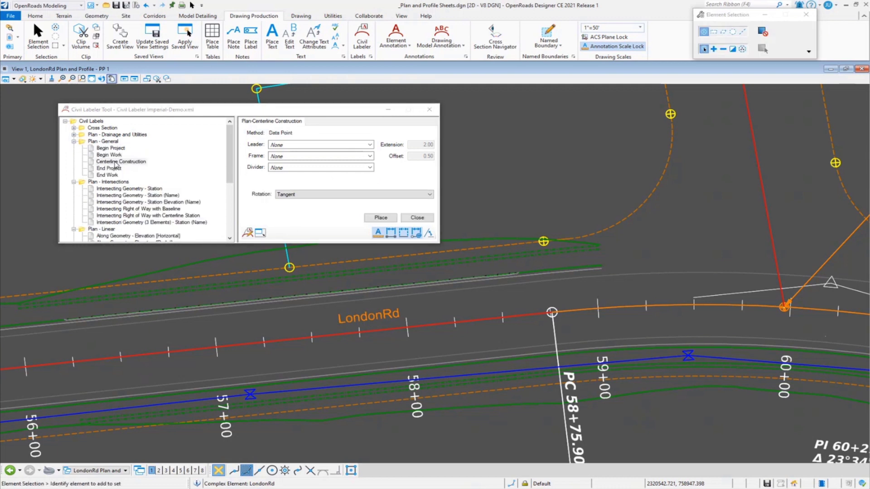
click(381, 218)
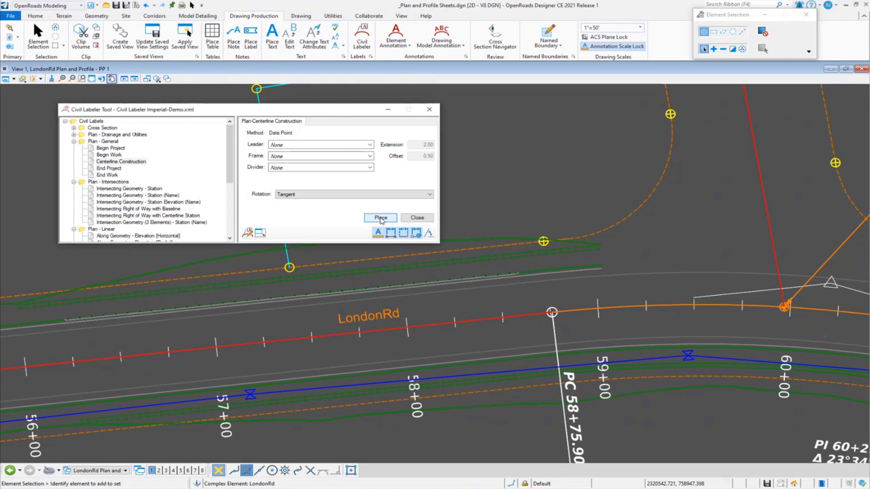
click(232, 344)
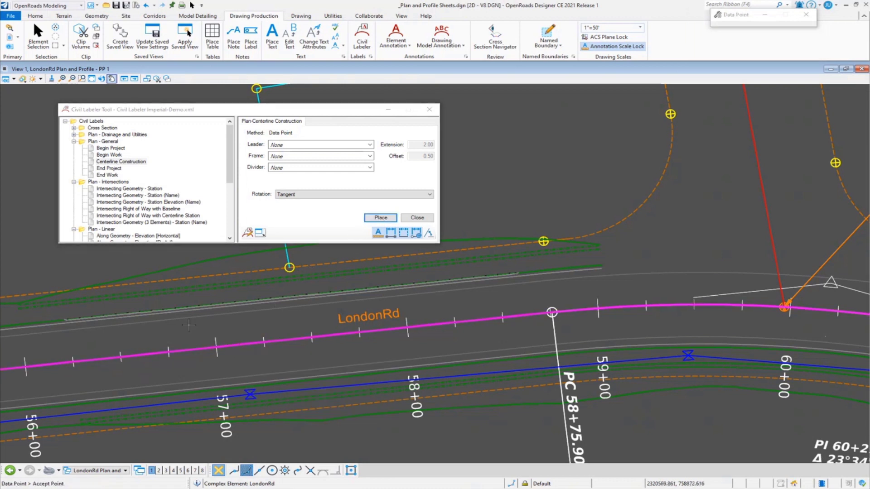
click(170, 337)
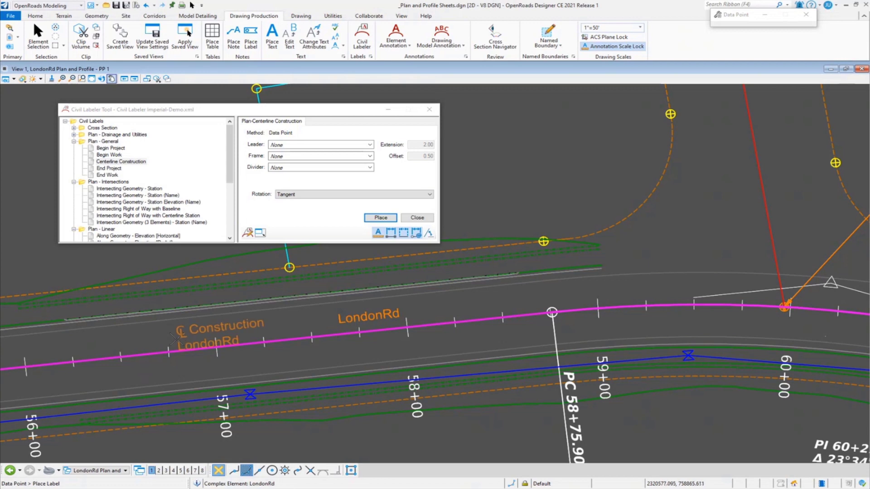
click(173, 349)
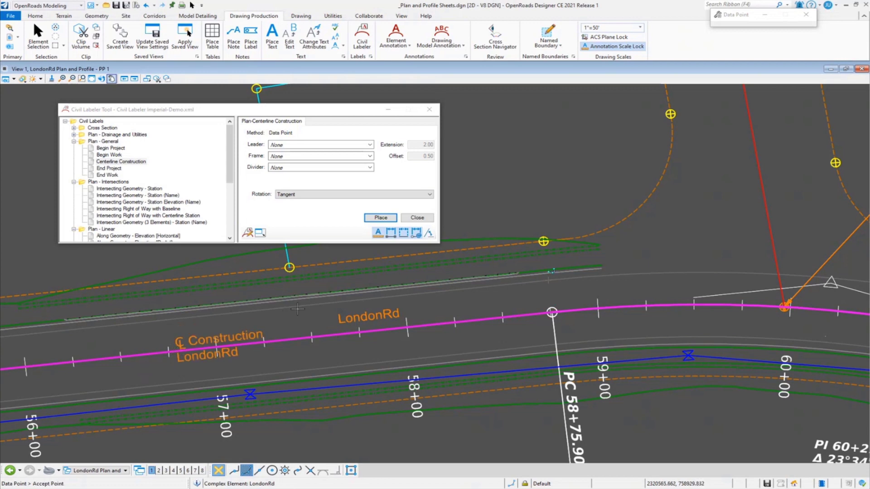
scroll(460, 316, down, 3)
scroll(145, 185, down, 2)
scroll(153, 192, down, 2)
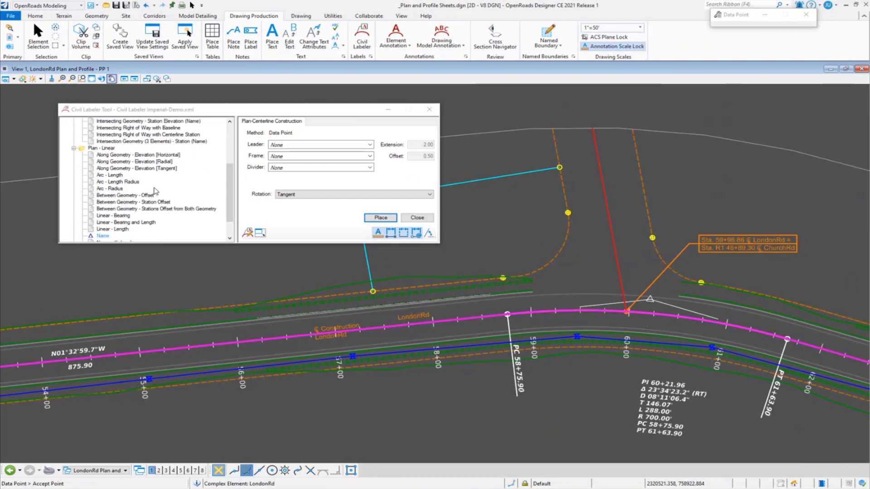
scroll(154, 191, down, 1)
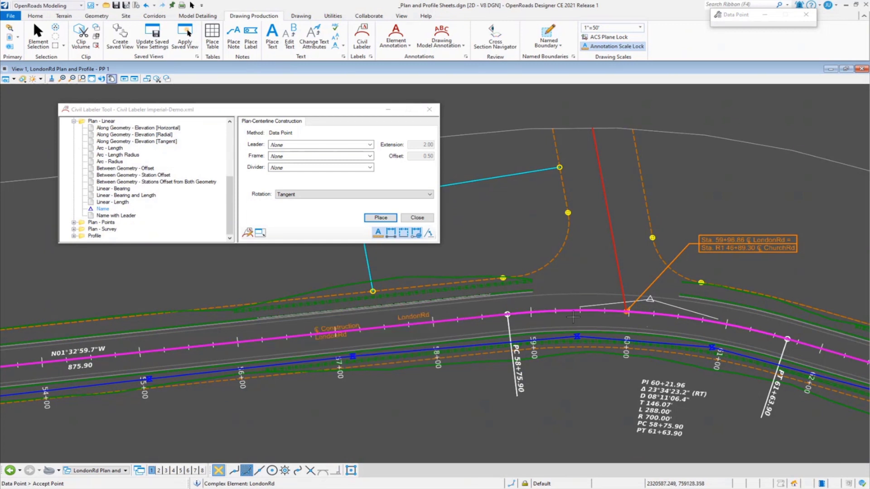
- Label the construction limit line near ChurchRd with Station 60+47.99, Offset 37.55' Lt. from LondonRd
click(74, 222)
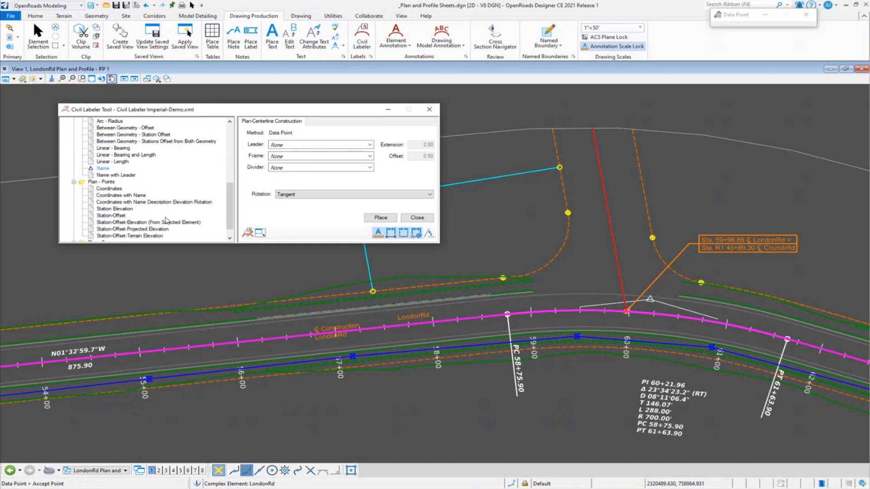
click(121, 216)
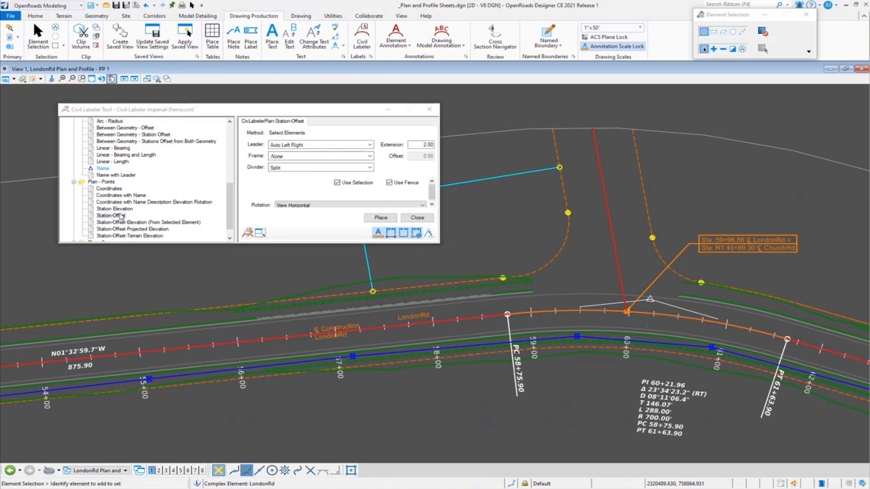
click(383, 219)
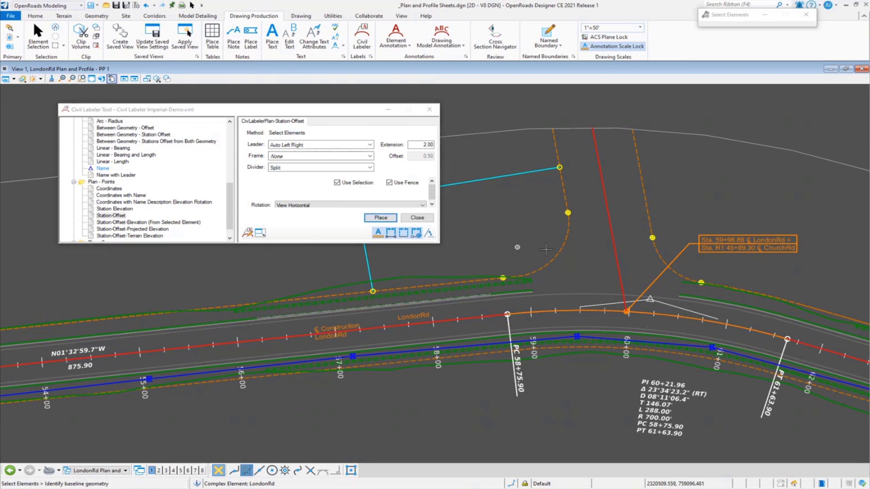
click(689, 318)
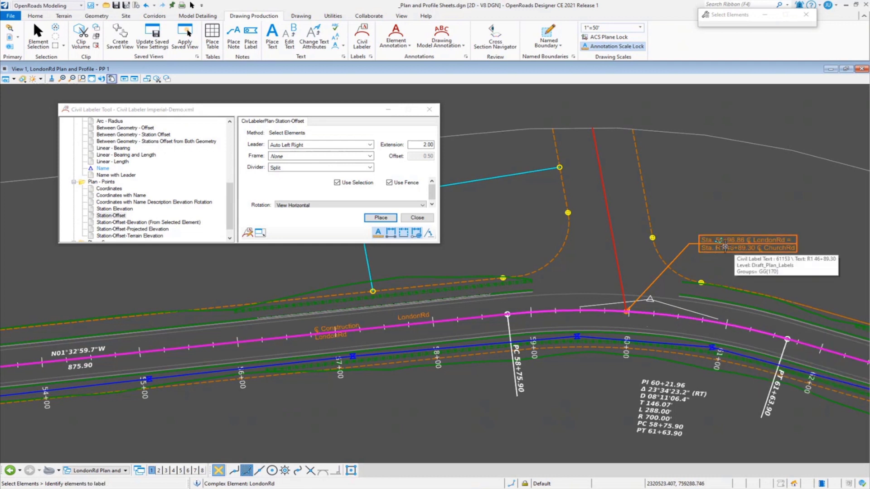
click(679, 282)
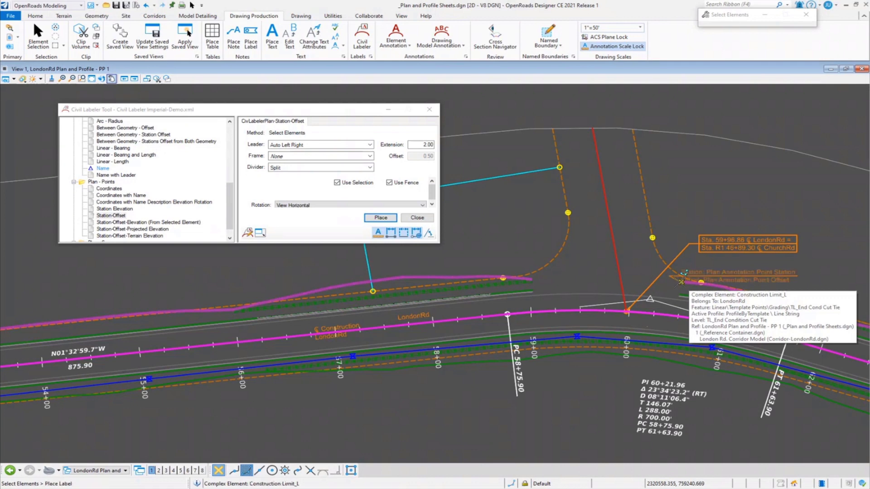
click(711, 272)
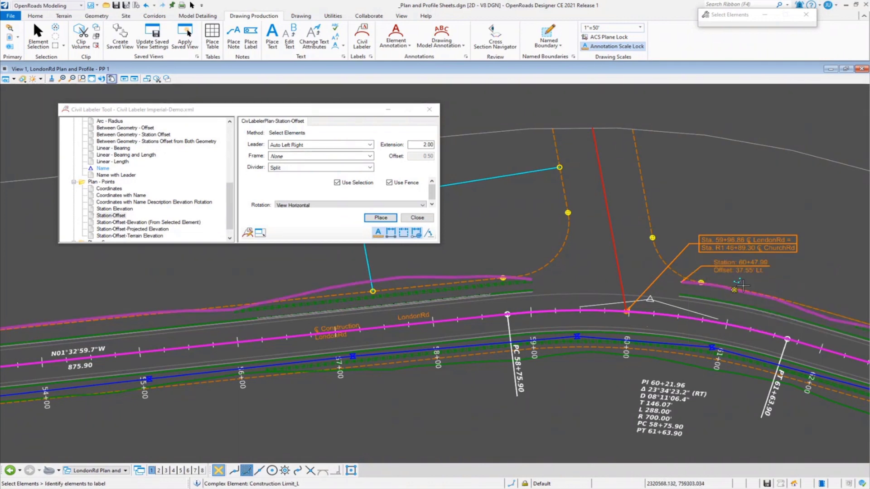
scroll(704, 273, up, 2)
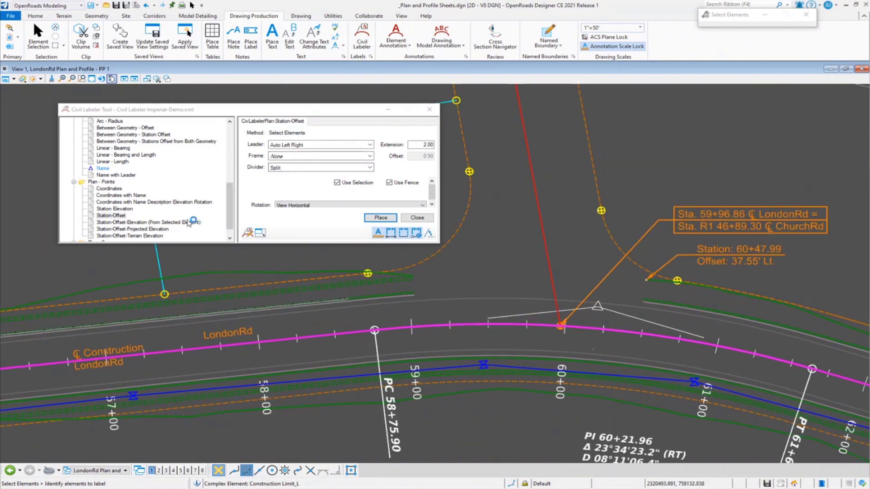
click(189, 224)
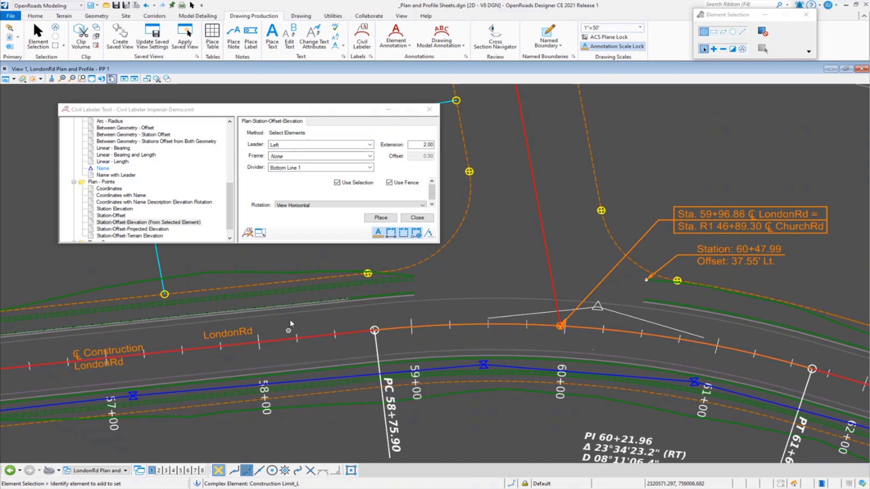
- Select the left ditch line and choose the Station-Offset-Elevation label type
mouse_move(298, 293)
scroll(457, 332, down, 2)
scroll(237, 319, up, 3)
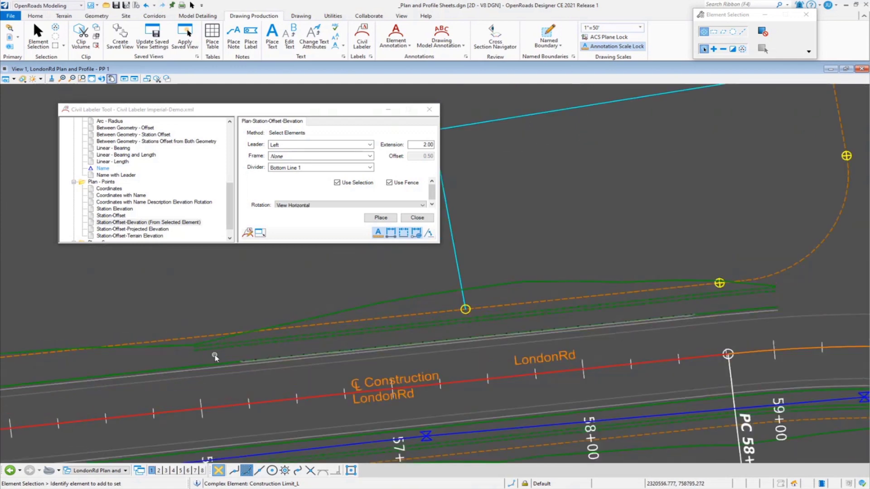
click(194, 350)
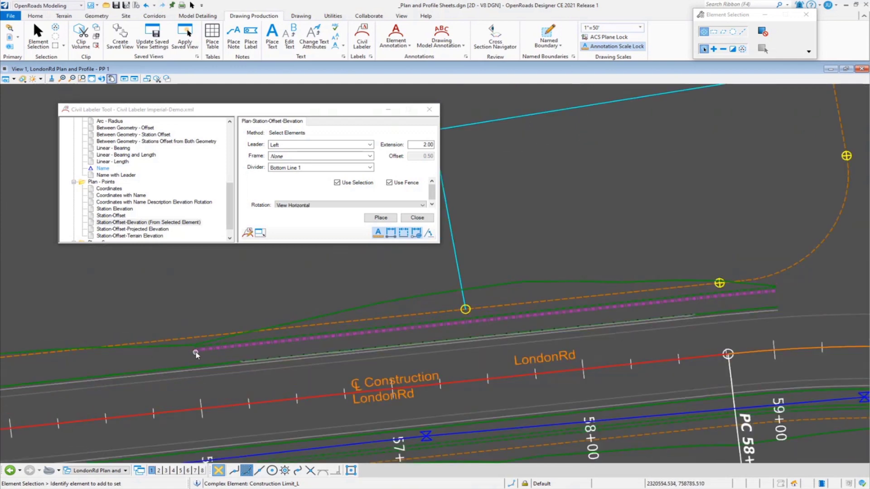
mouse_move(196, 352)
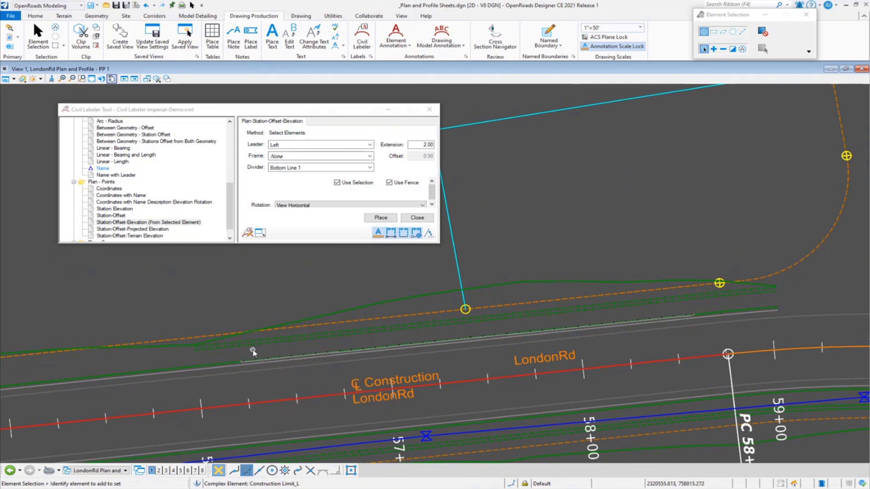
click(178, 223)
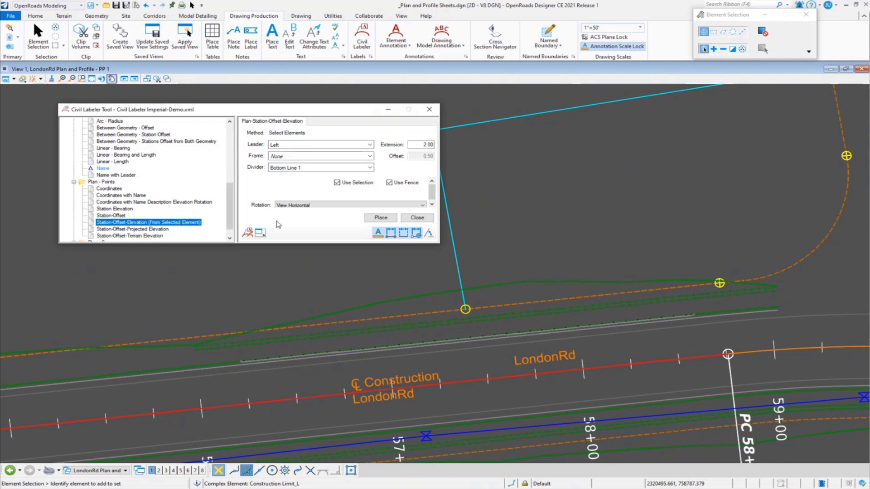
- Place the ditch label Station 56+00.00, Offset 32.81' Lt., Elev 165.910' and enlarge the labeler
click(380, 218)
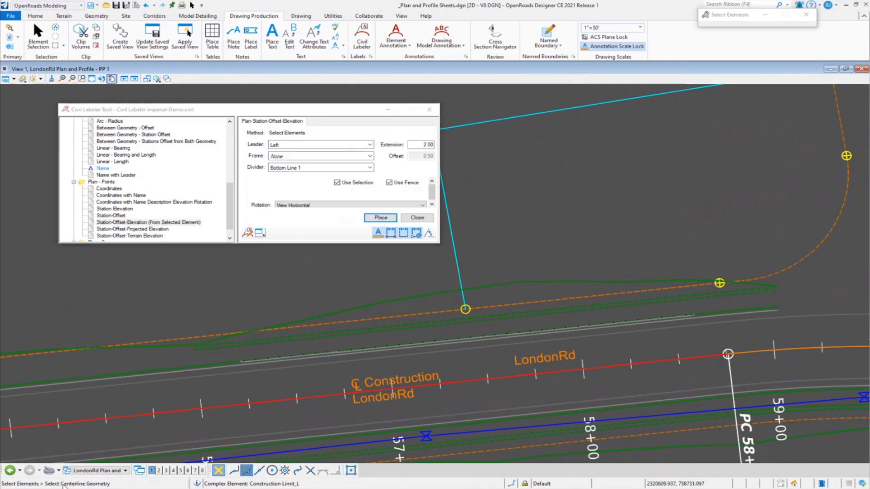
click(227, 394)
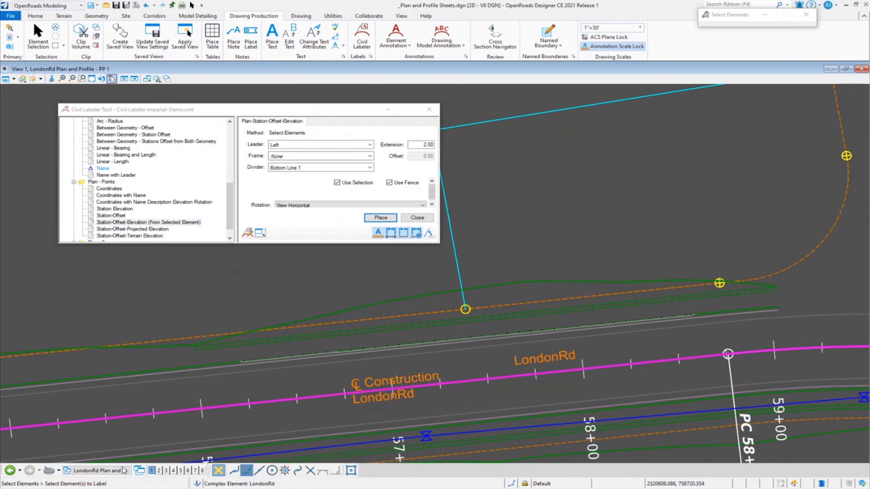
click(215, 349)
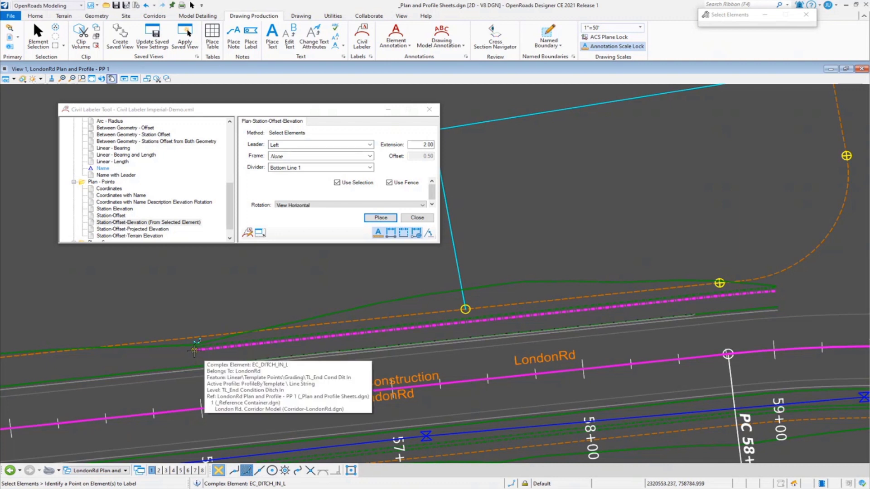
click(194, 349)
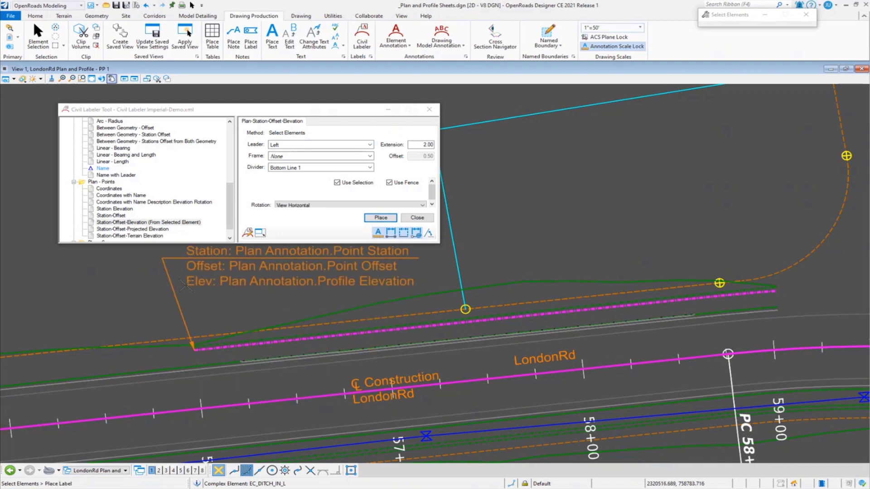
click(171, 281)
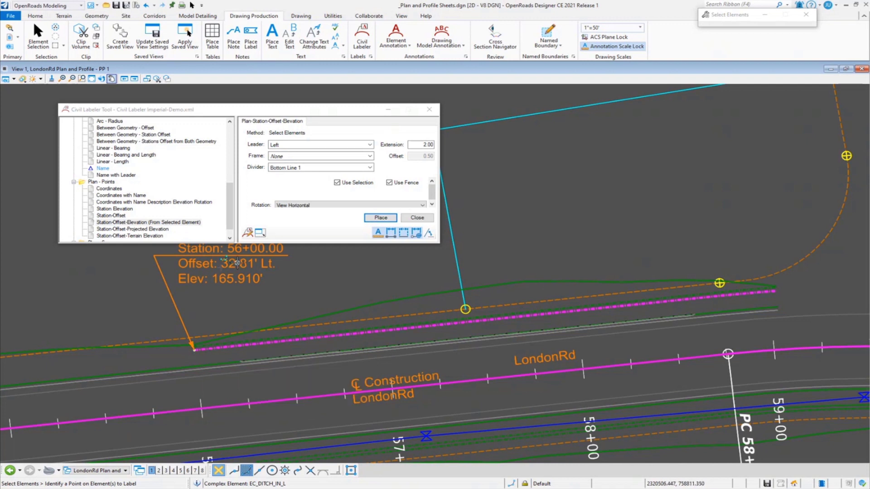
drag(252, 244, 252, 294)
drag(227, 234, 212, 175)
- Zoom out and pan the plan to centre the LondonRd alignment and nearby intersection
scroll(109, 131, up, 1)
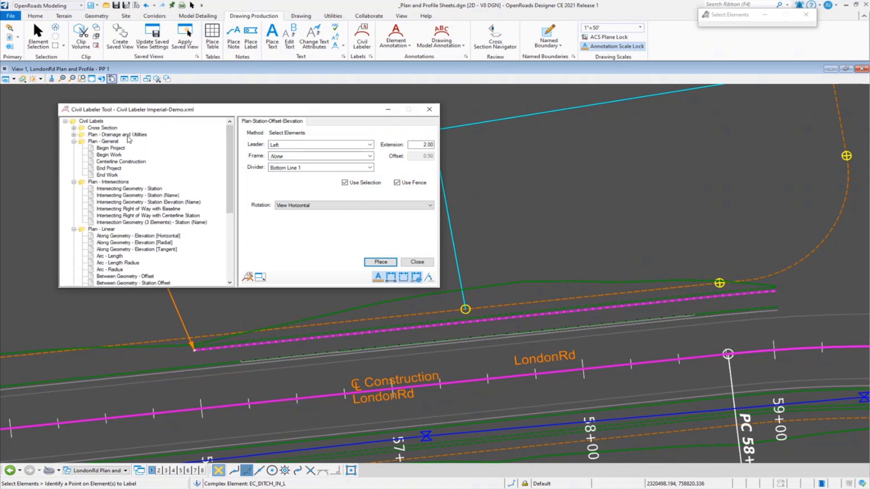
scroll(182, 209, down, 4)
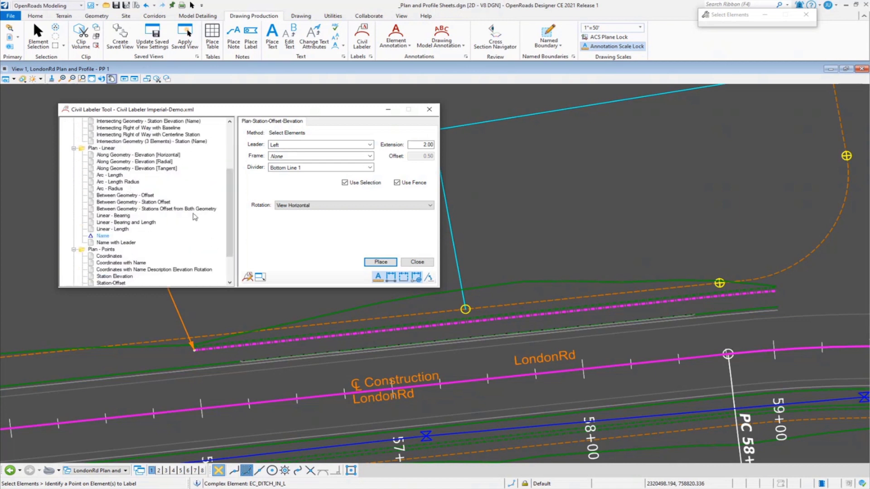
scroll(195, 217, down, 2)
scroll(631, 342, down, 5)
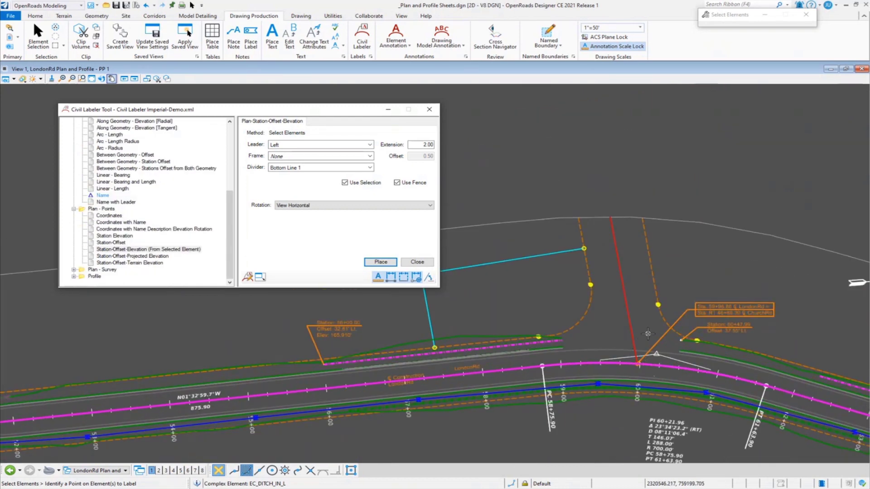
middle_drag(561, 333, 591, 354)
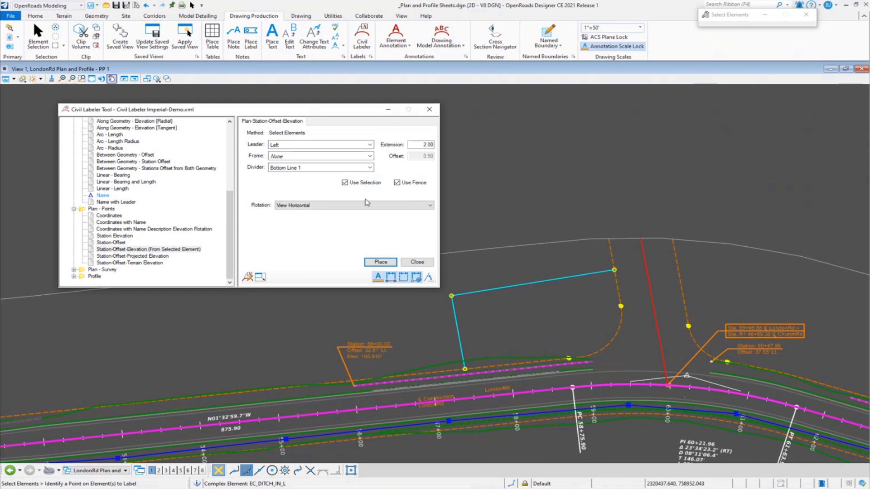
- Select the five ditch elements and start Plan - Points Station-Offset labelling on them
click(111, 242)
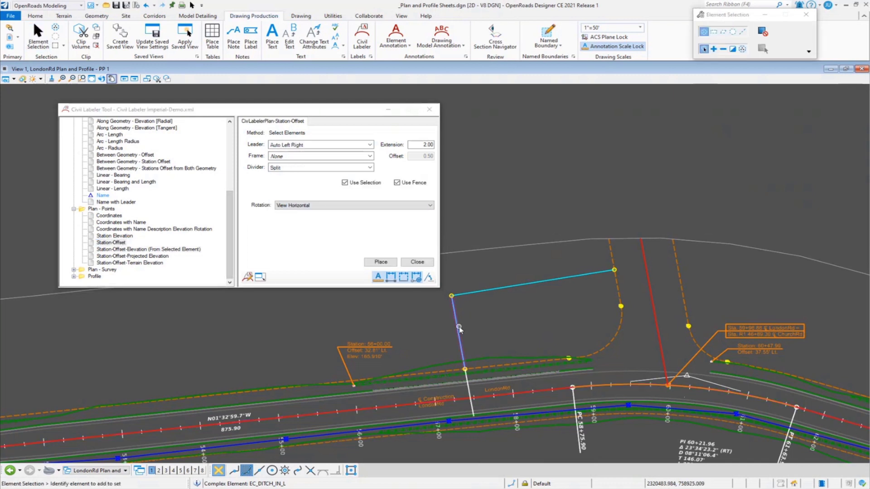
click(455, 313)
click(610, 308)
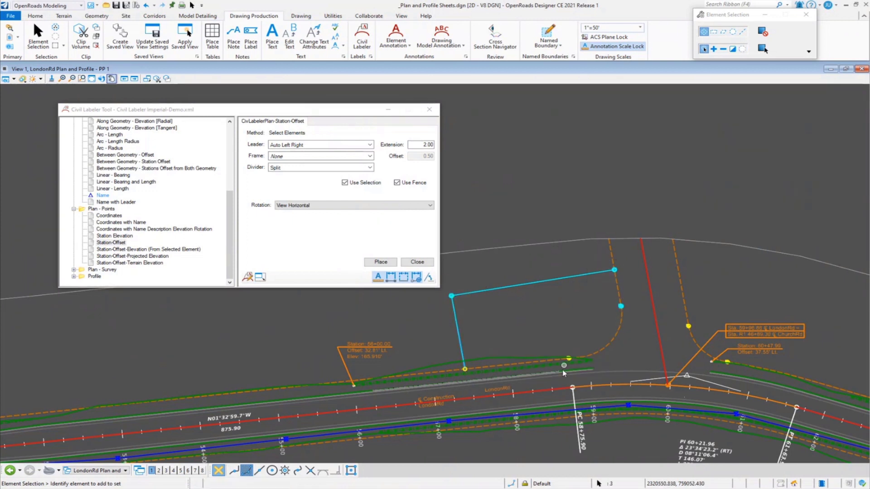
click(552, 376)
click(568, 359)
click(465, 370)
click(120, 244)
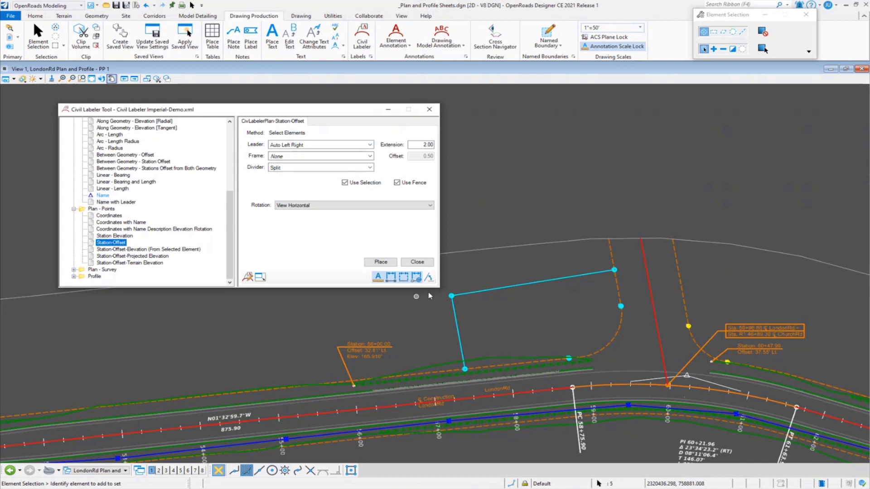
click(385, 262)
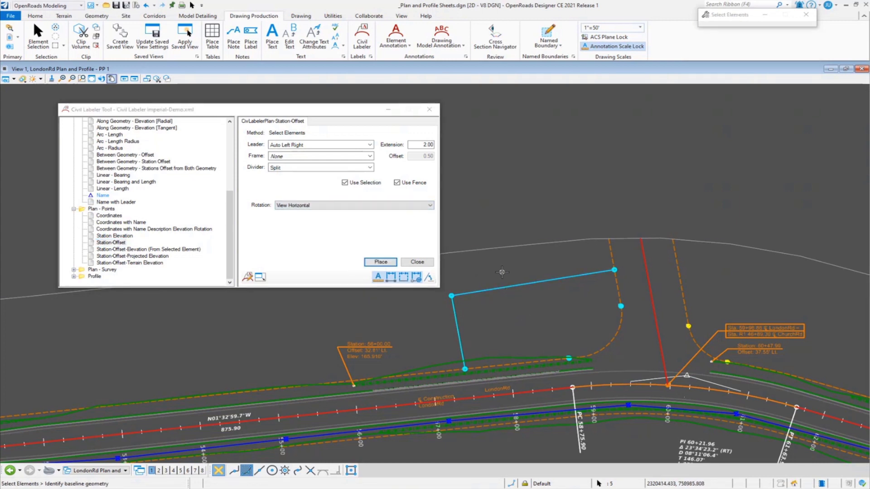
- Place station-offset labels on the ditch points from LondonRd, e.g. 57+42.85 / 40.00' Lt
click(521, 392)
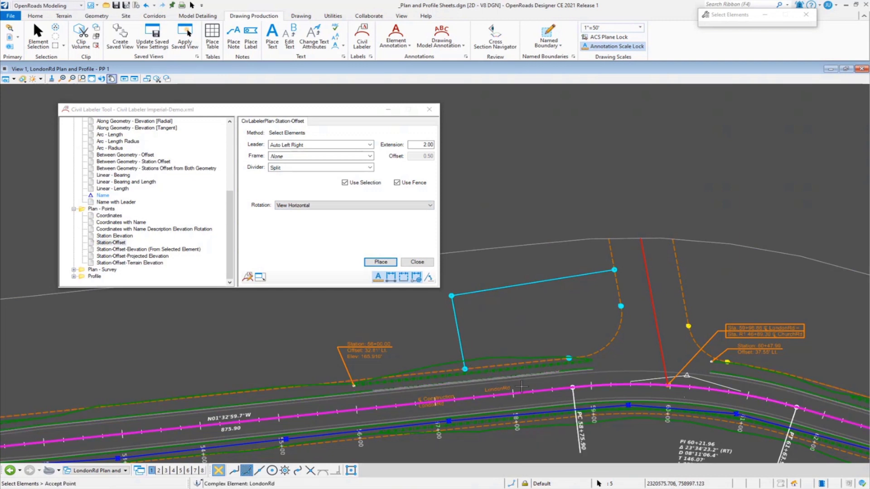
click(512, 319)
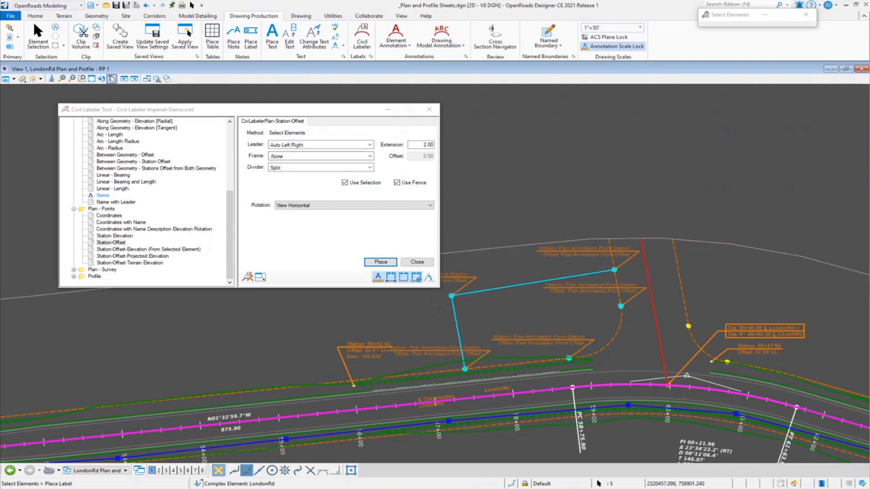
click(497, 306)
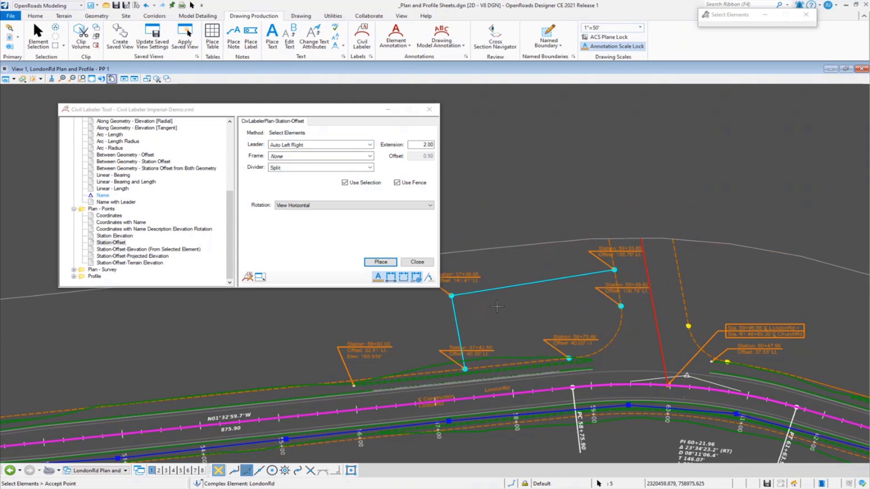
scroll(711, 362, up, 3)
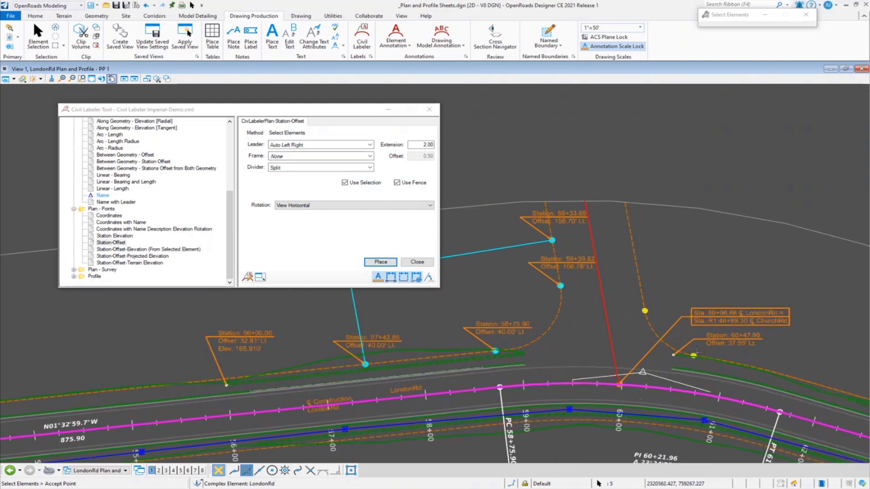
click(38, 36)
scroll(137, 173, up, 3)
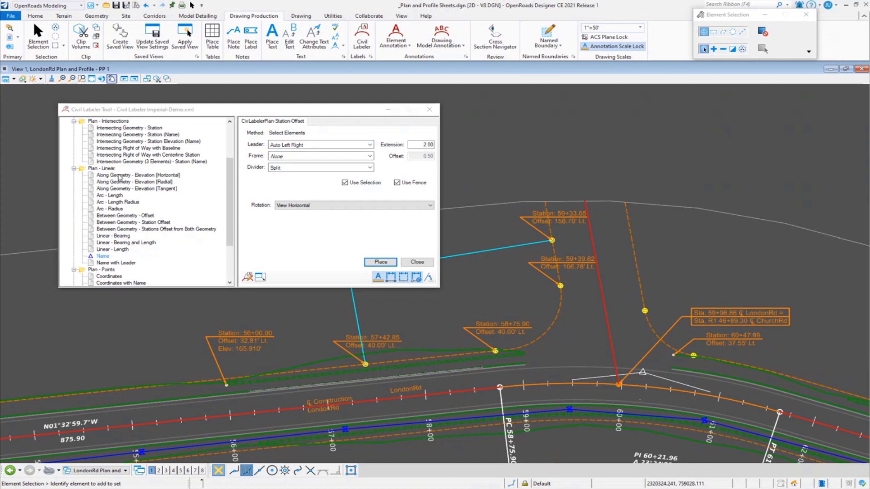
- Place trial Along Geometry - Elevation [Horizontal] labels along ChurchRd
click(119, 175)
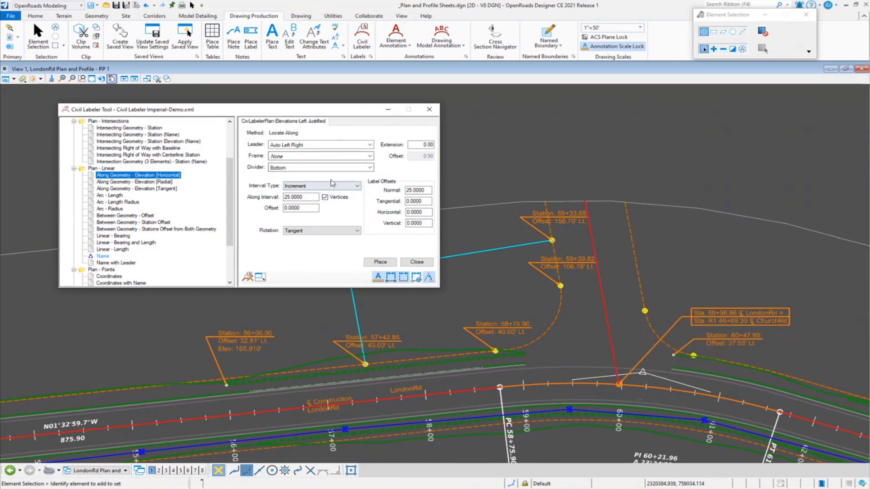
click(388, 263)
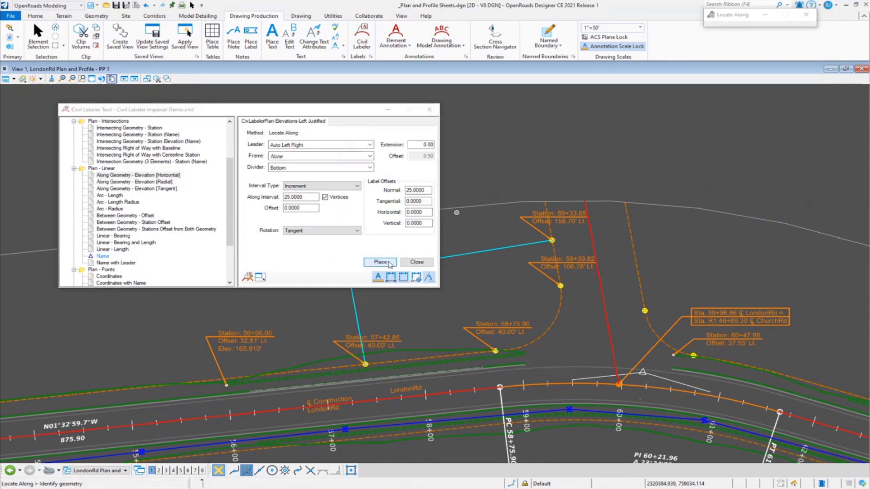
click(601, 308)
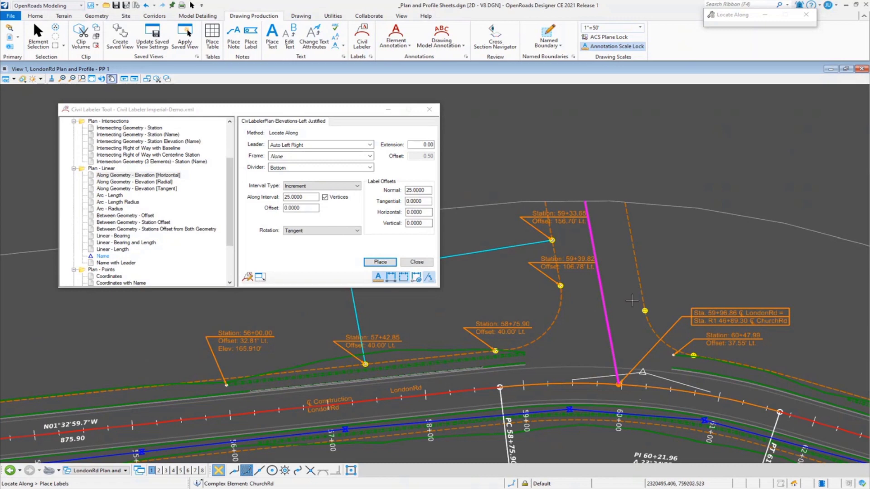
click(630, 283)
- Undo the ChurchRd labels and move the labeler away from the intersection
scroll(630, 283, down, 2)
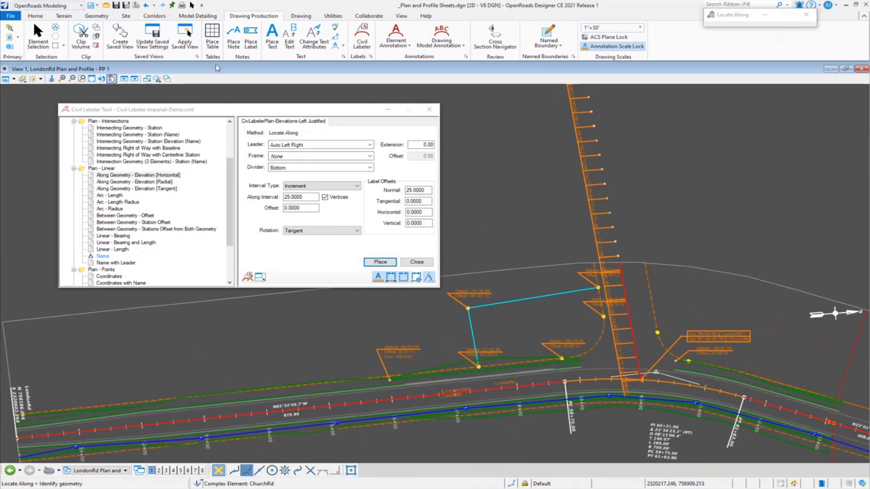
click(146, 6)
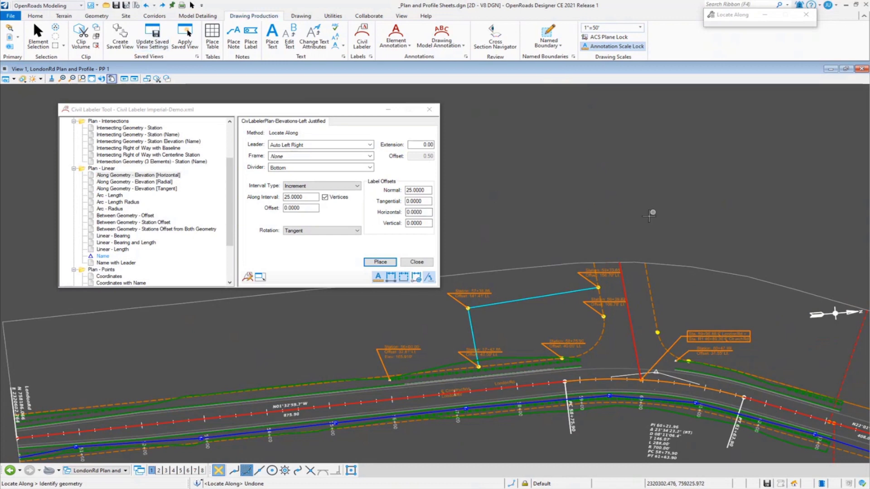
scroll(589, 204, up, 2)
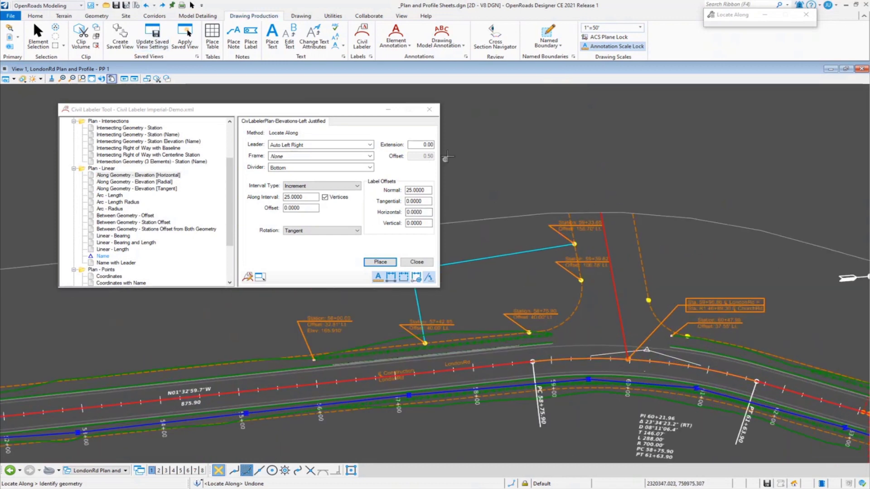
drag(358, 111, 323, 86)
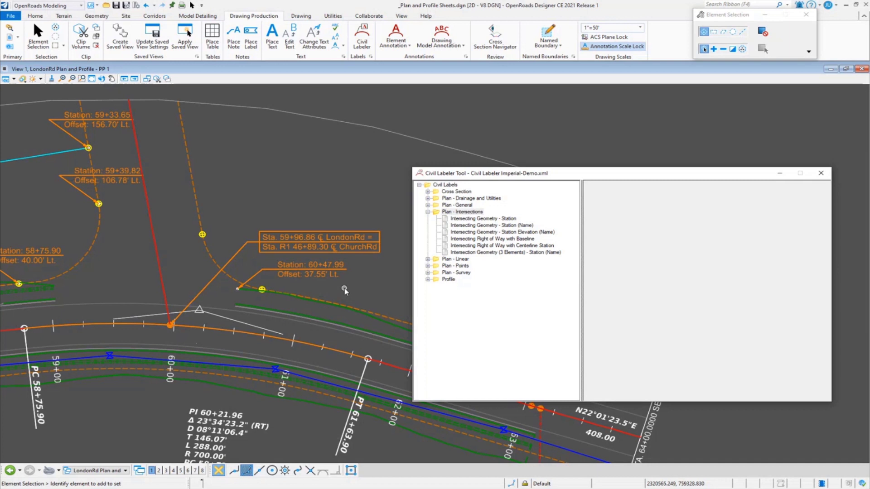
- Move the Sta. 59+96.86 intersection label upward, clear of the Station 60+47.99 label
click(316, 248)
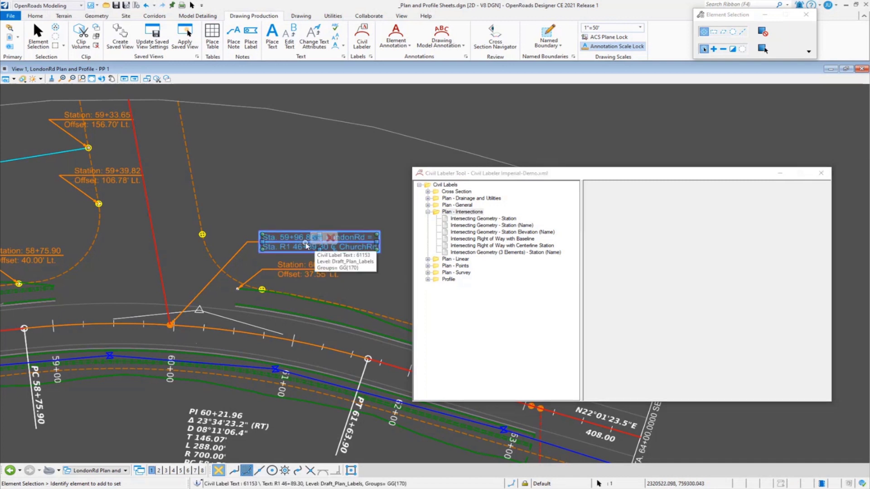
drag(317, 250, 337, 259)
click(337, 259)
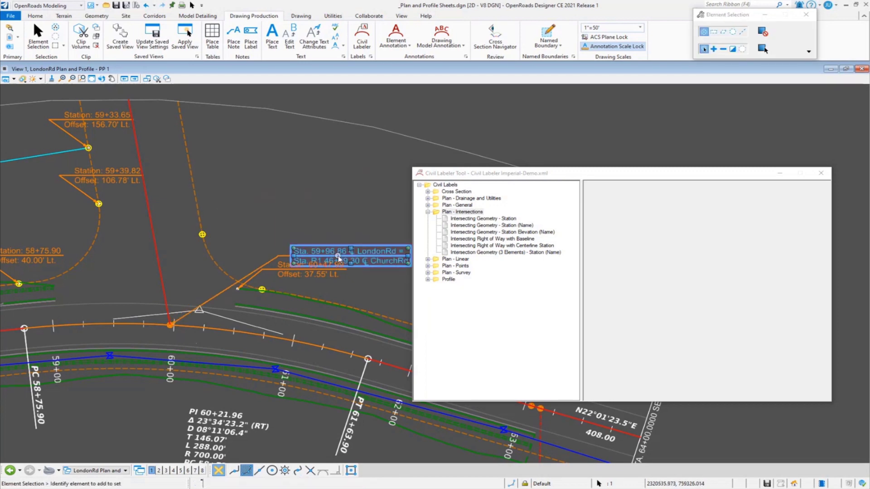
key(ctrl+z)
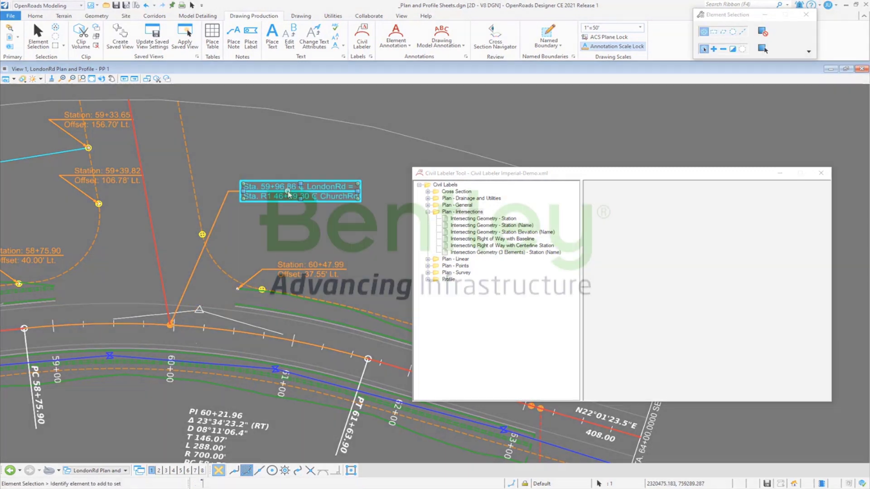